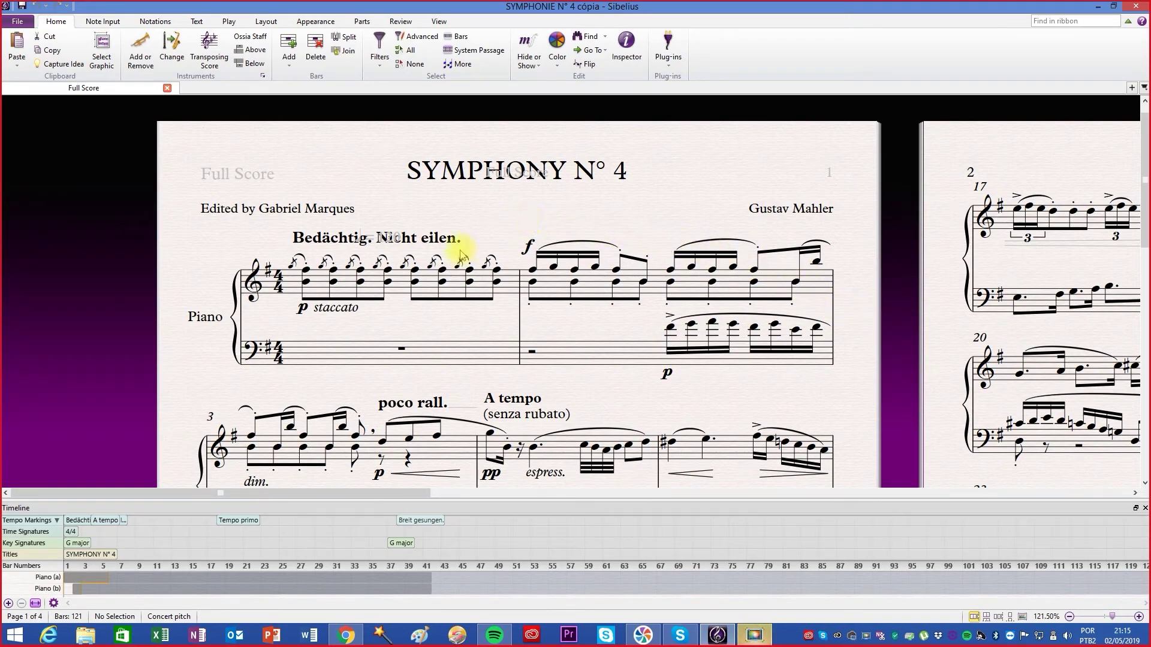
key(ctrl+a)
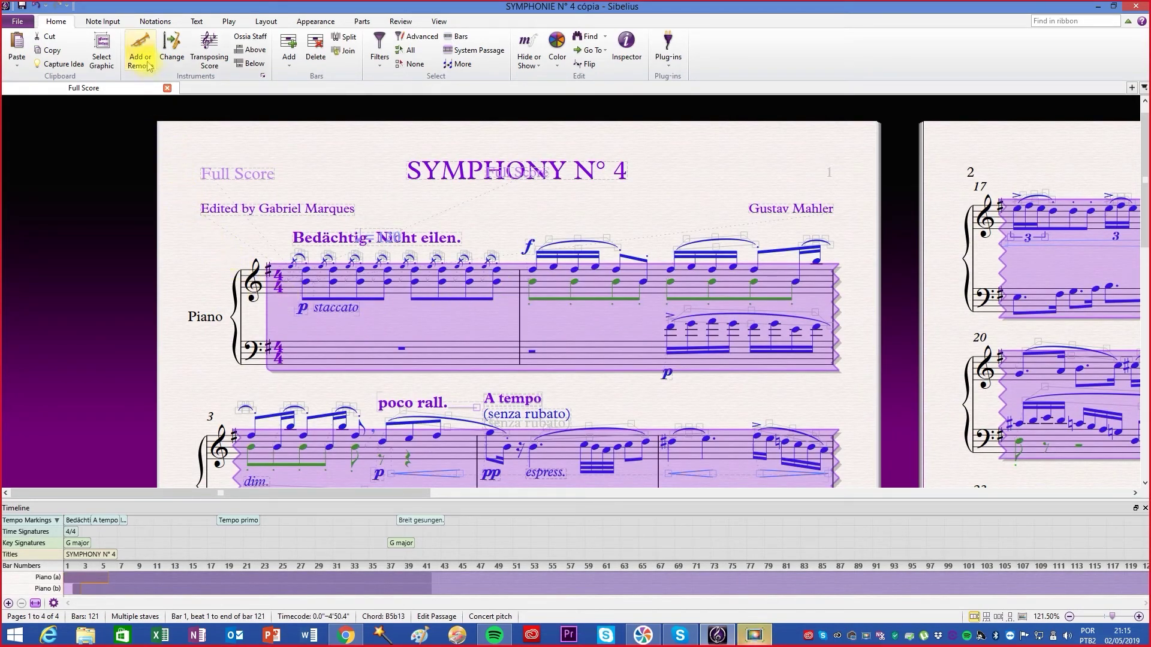
click(153, 23)
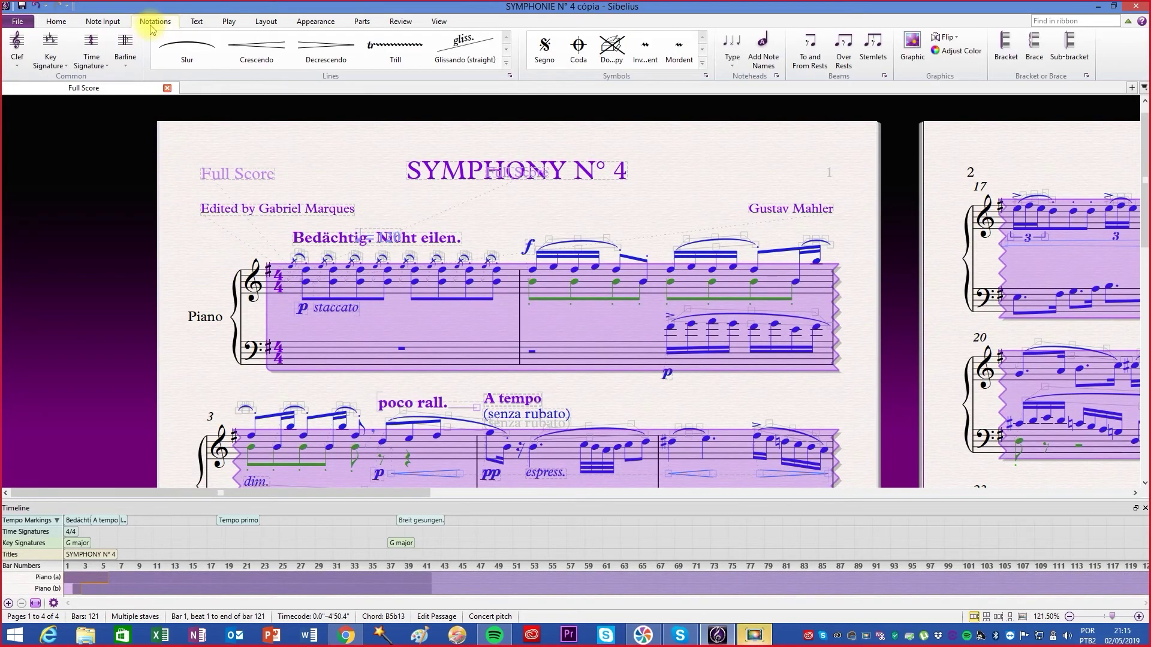
click(52, 62)
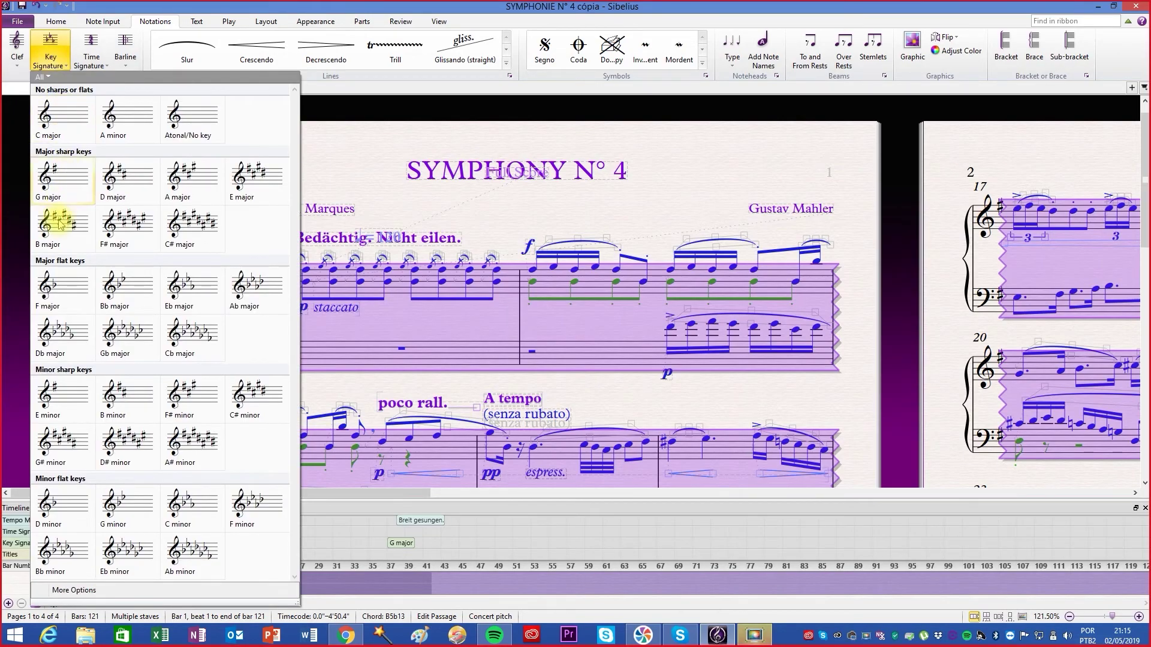
click(201, 396)
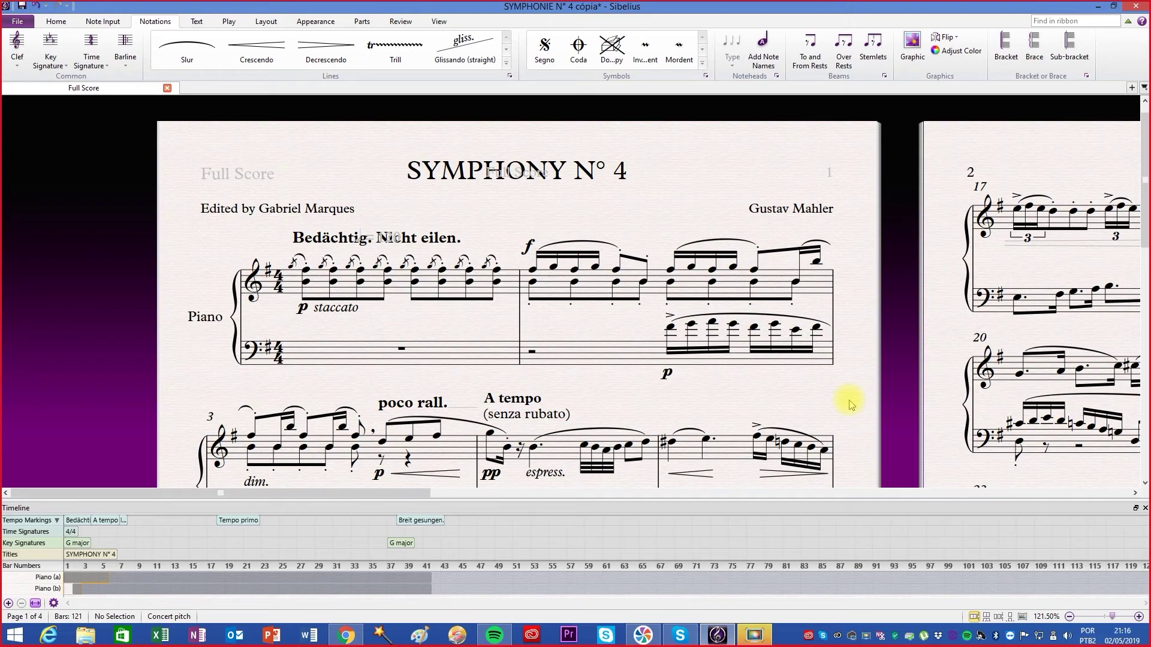
Select the entire score and bring up the Transpose dialog for it with Shift+T
key(ctrl+a)
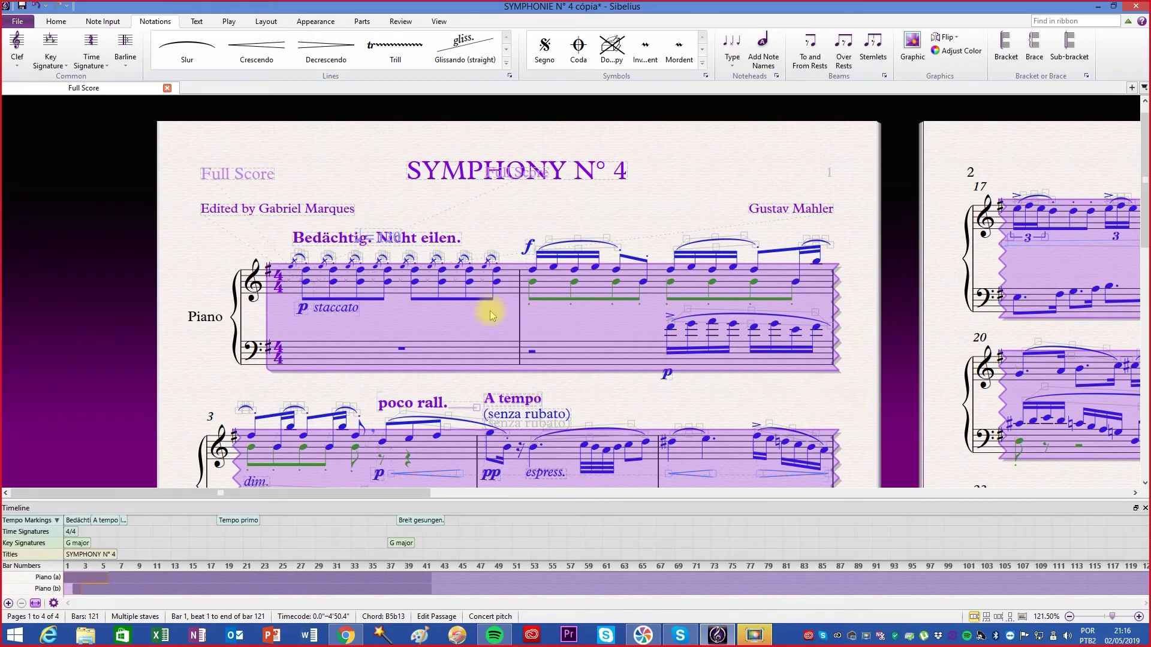
click(102, 21)
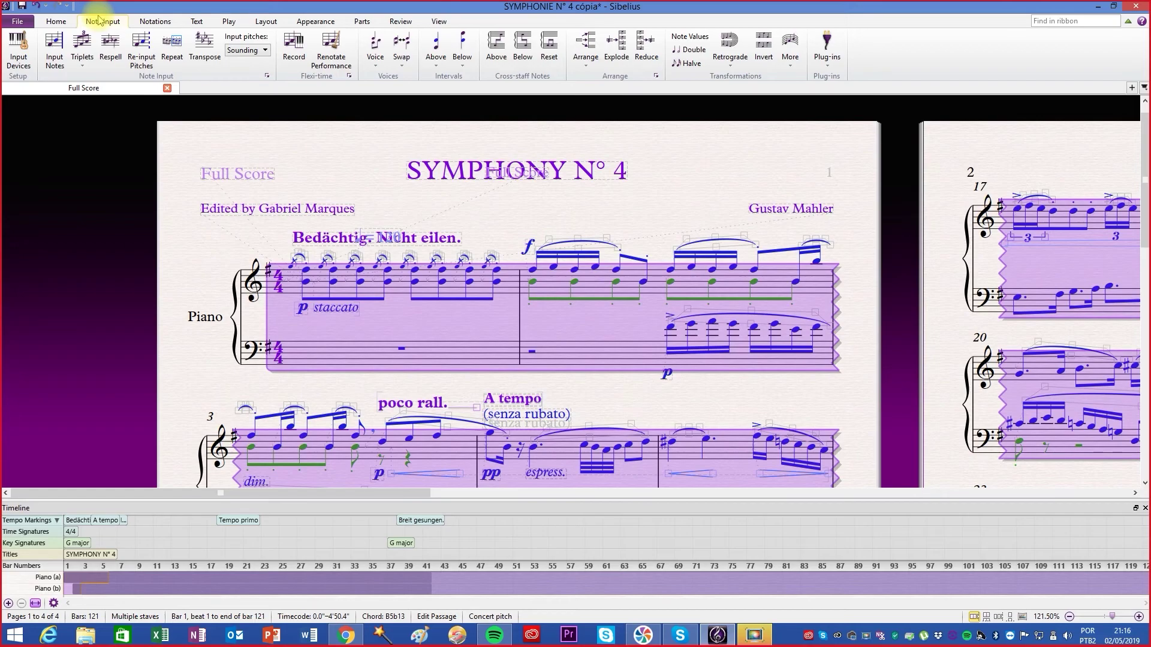
click(204, 45)
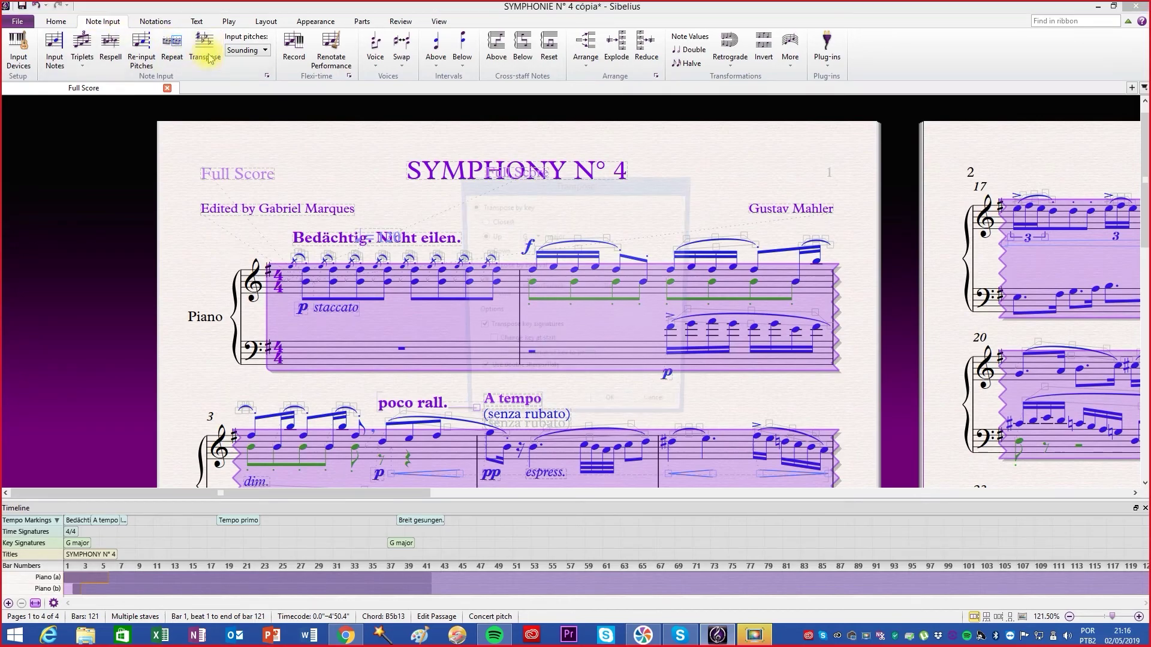
click(660, 411)
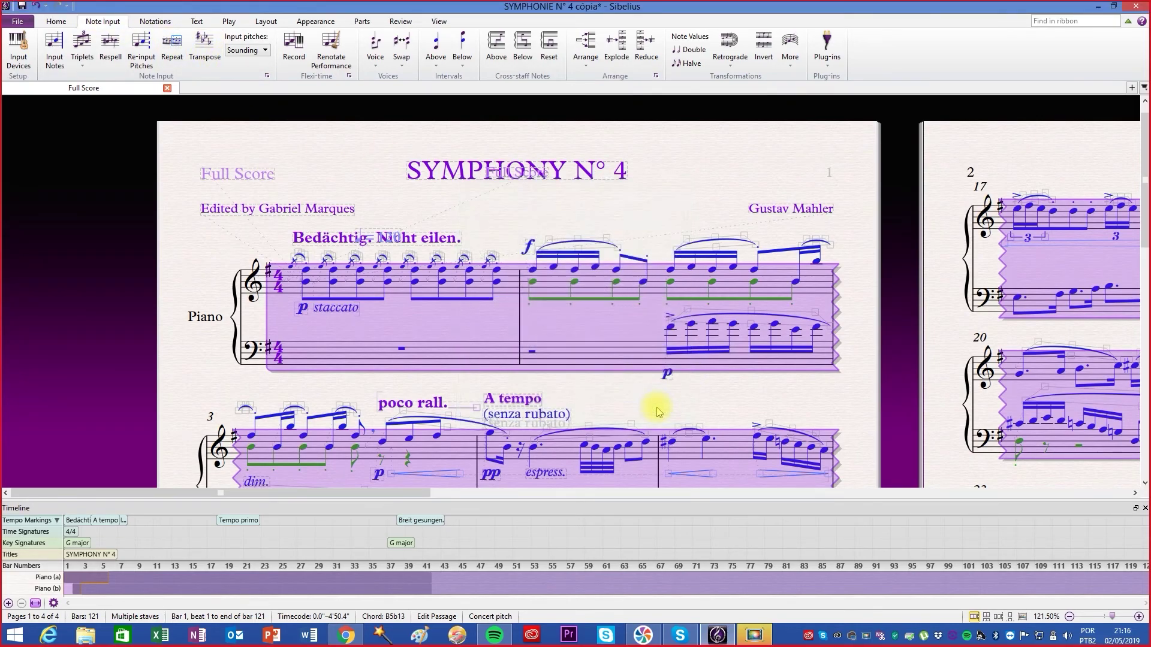
key(shift+t)
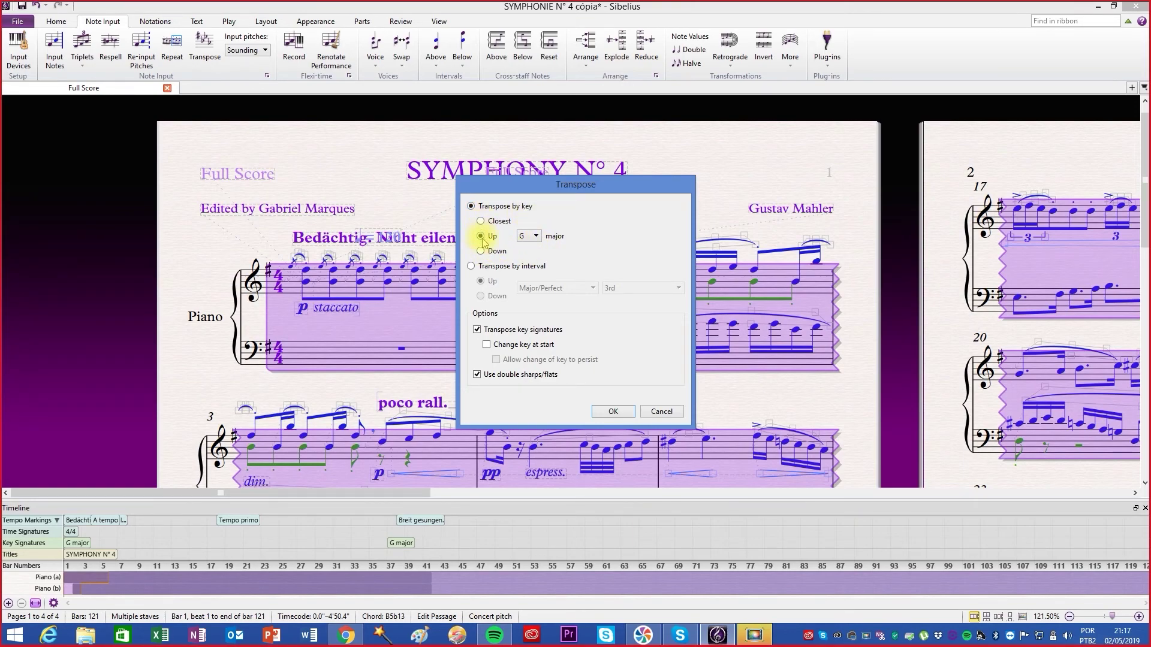
Transpose the whole score from G major to the closest E major
click(481, 221)
click(537, 236)
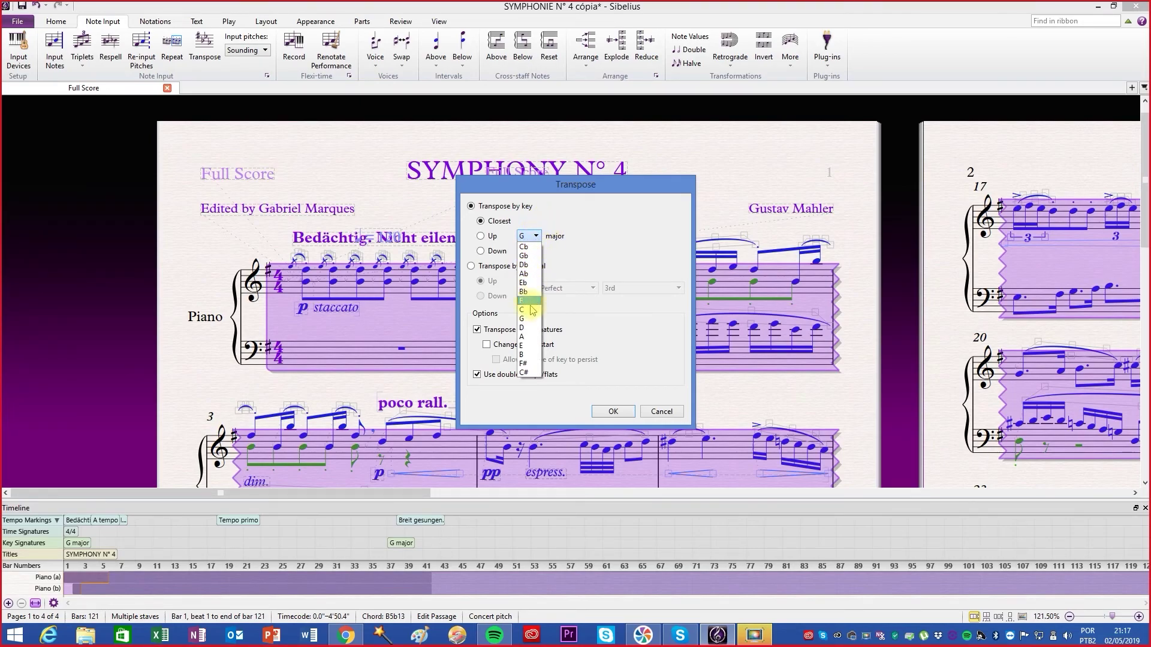
click(530, 346)
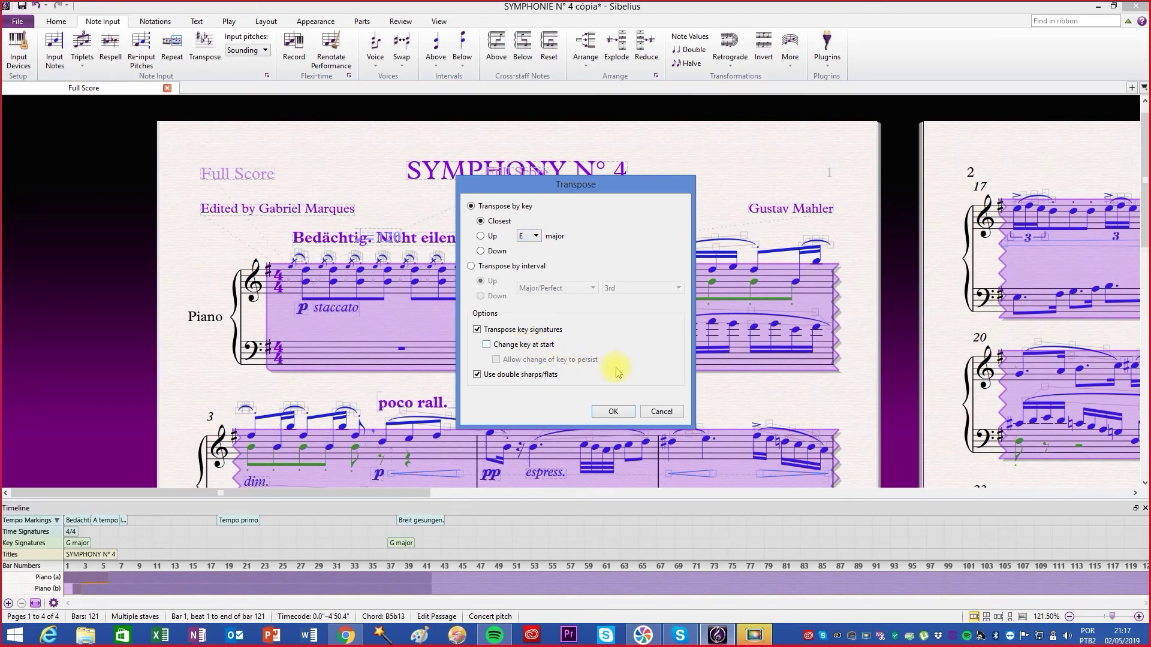
click(613, 411)
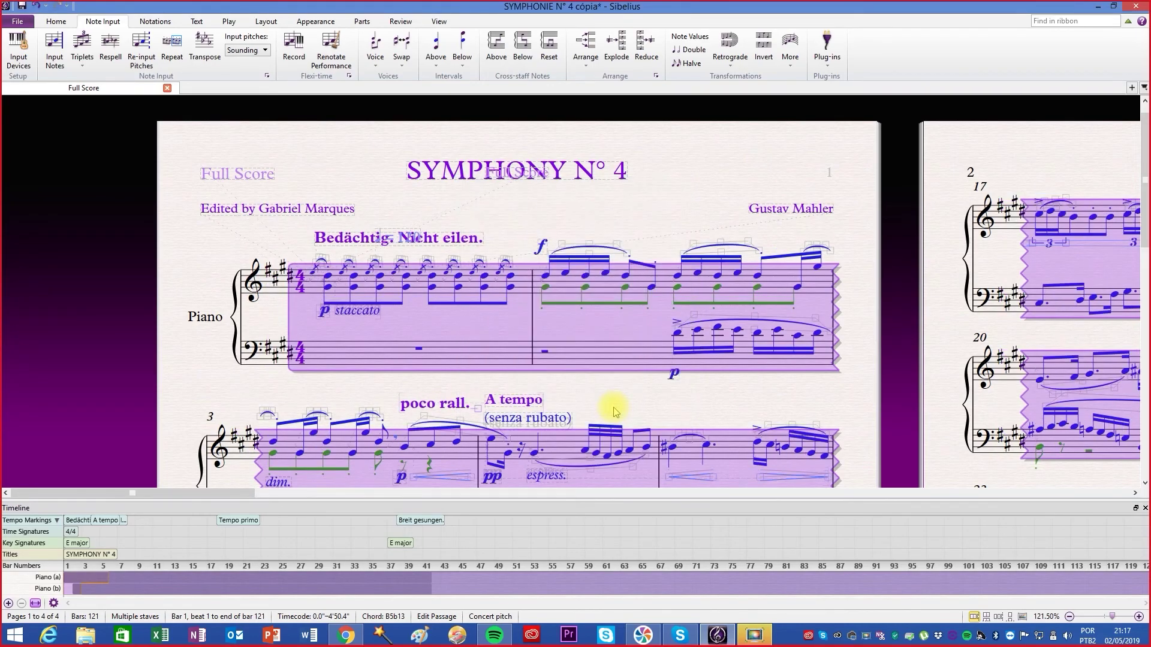
Clear the selection, then transpose the score upward to E major
key(Escape)
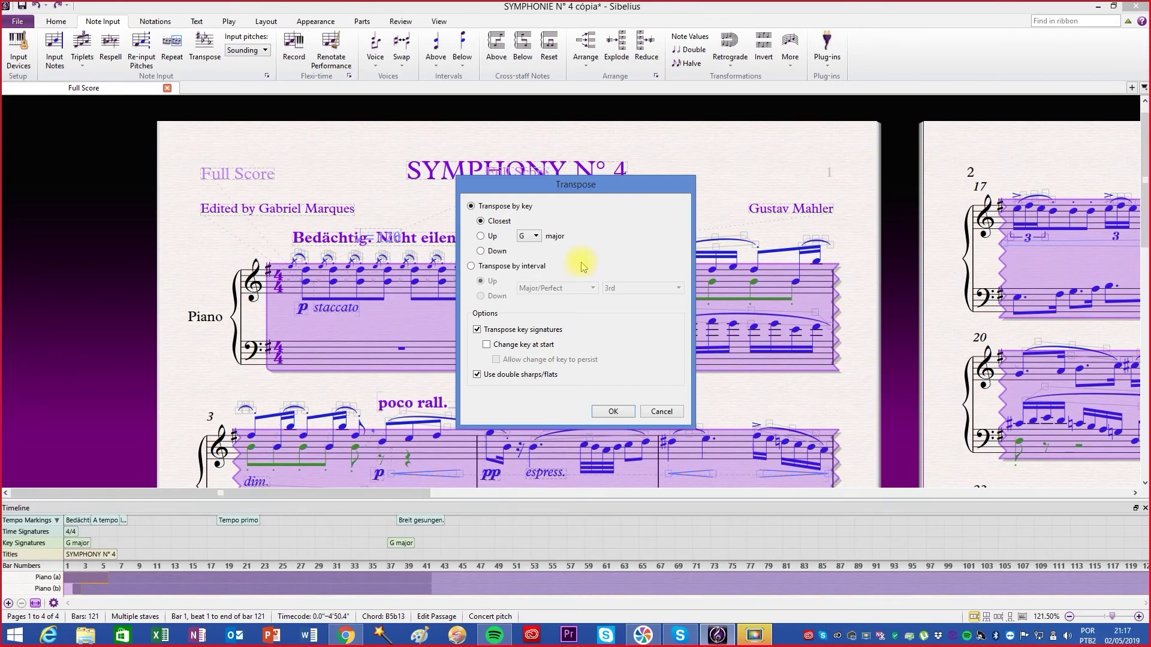
click(481, 237)
click(487, 252)
click(481, 236)
click(535, 237)
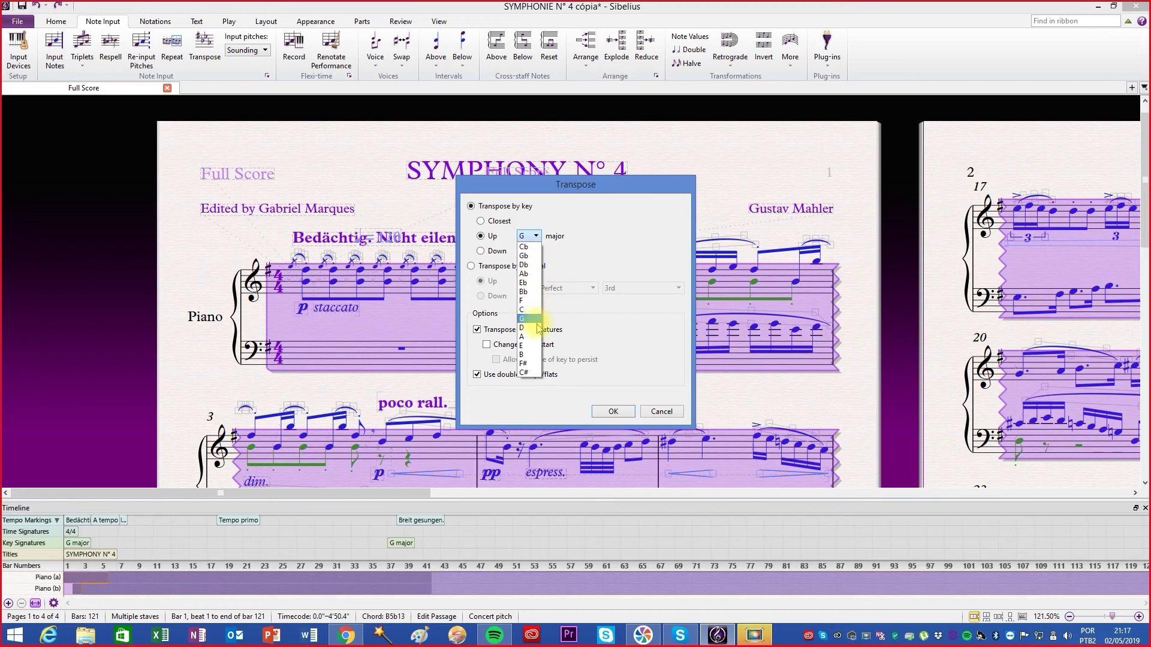
click(532, 346)
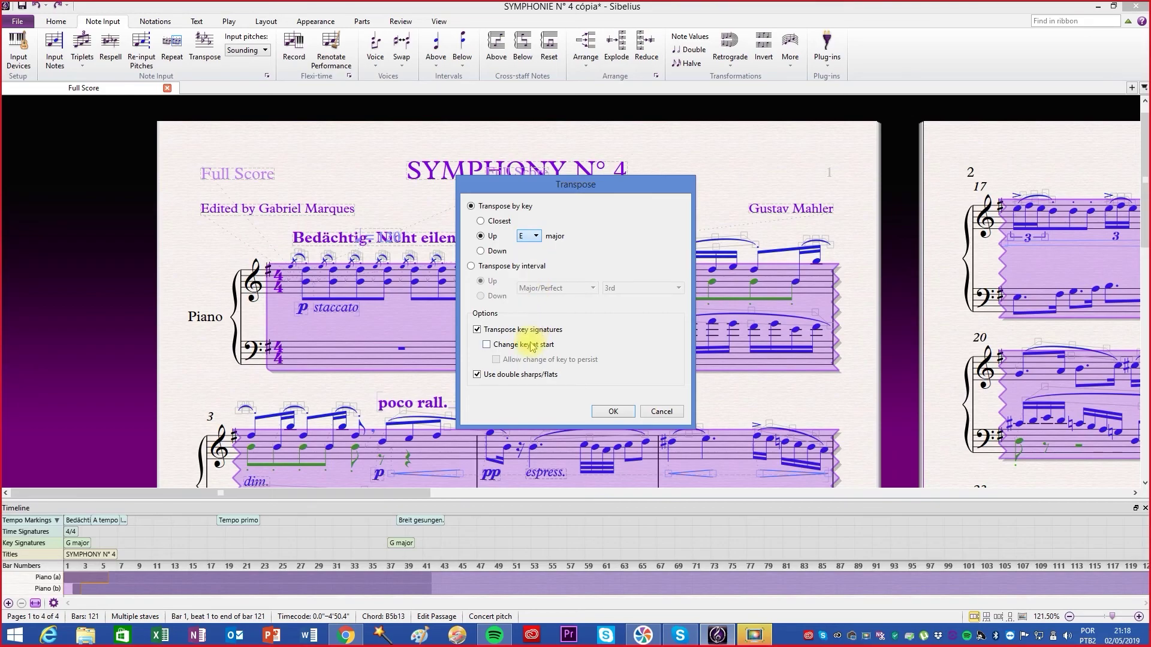
click(613, 411)
Set the transposition to an interval of Major/Perfect 3rd, upward
key(Escape)
click(474, 266)
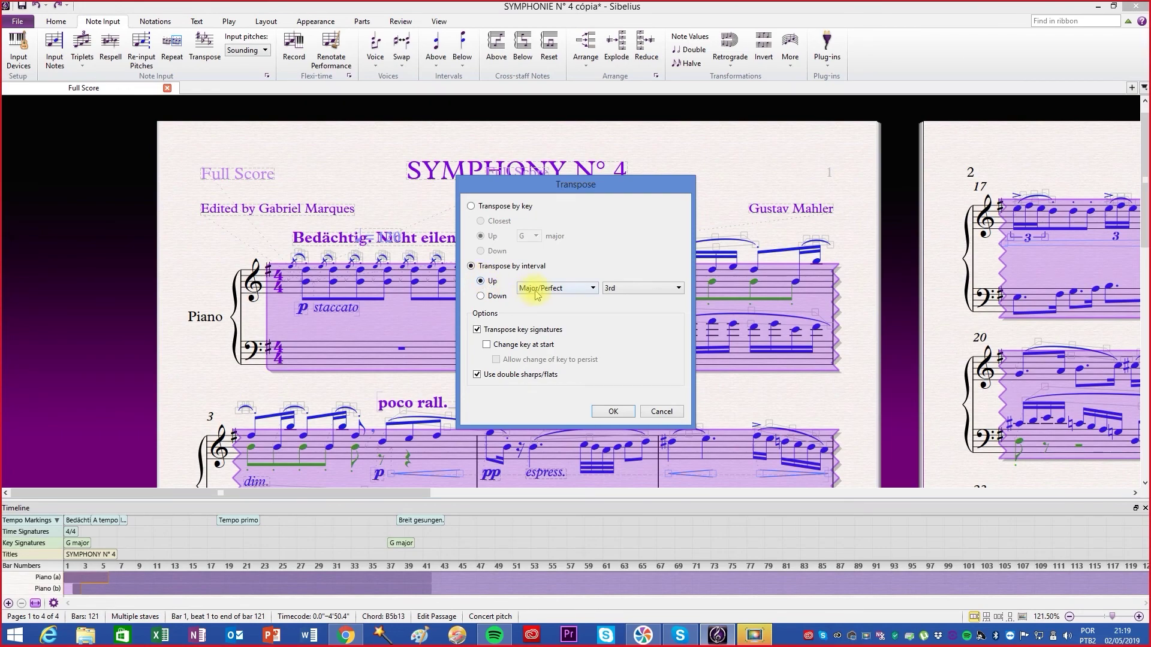
click(584, 288)
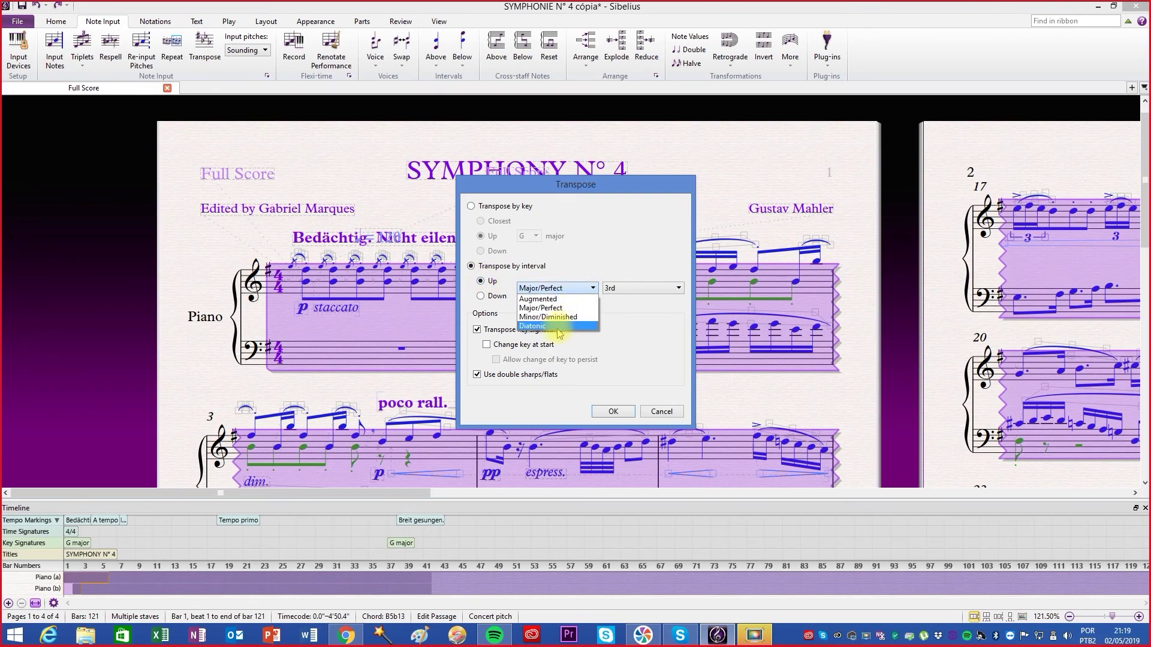
click(556, 309)
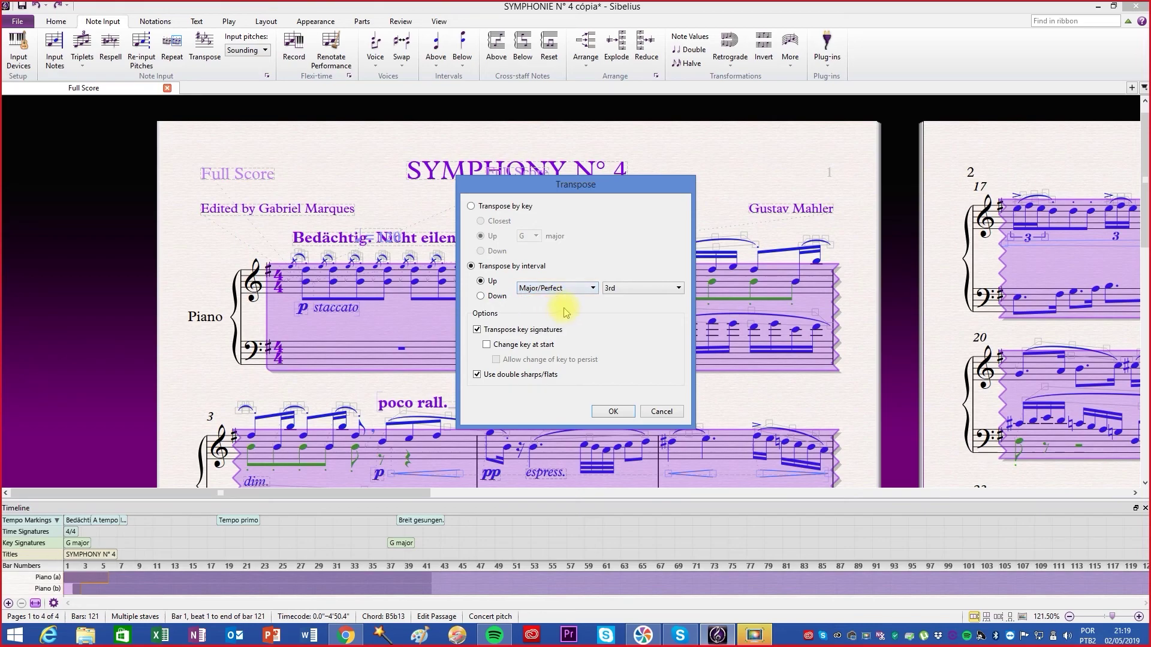
click(641, 289)
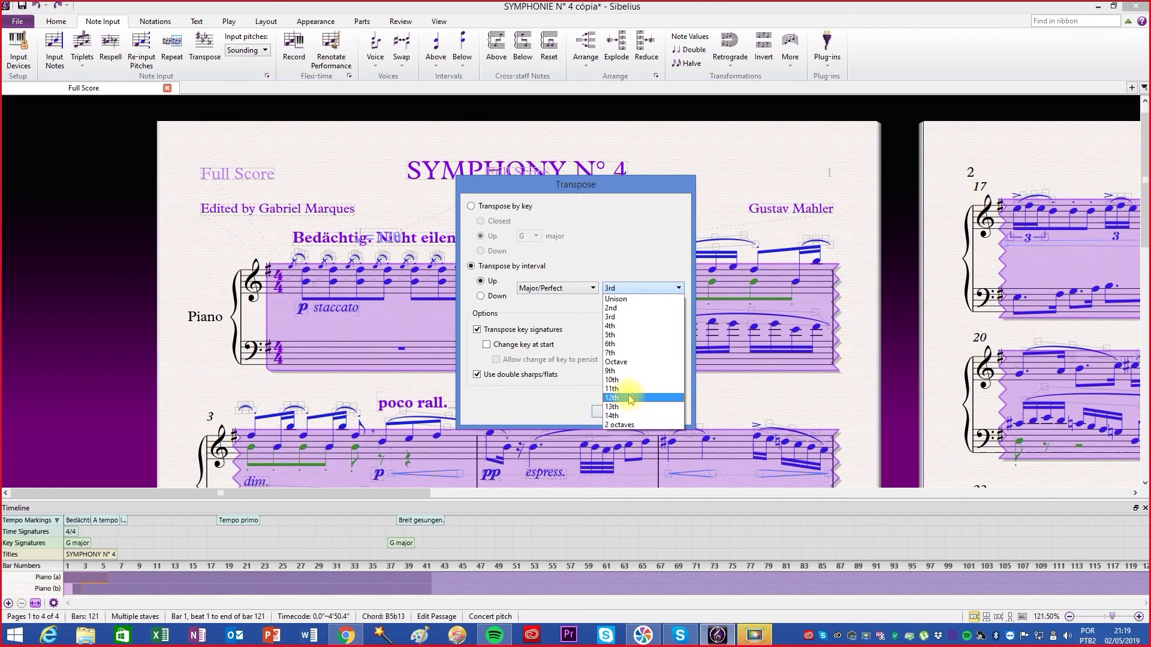
click(621, 318)
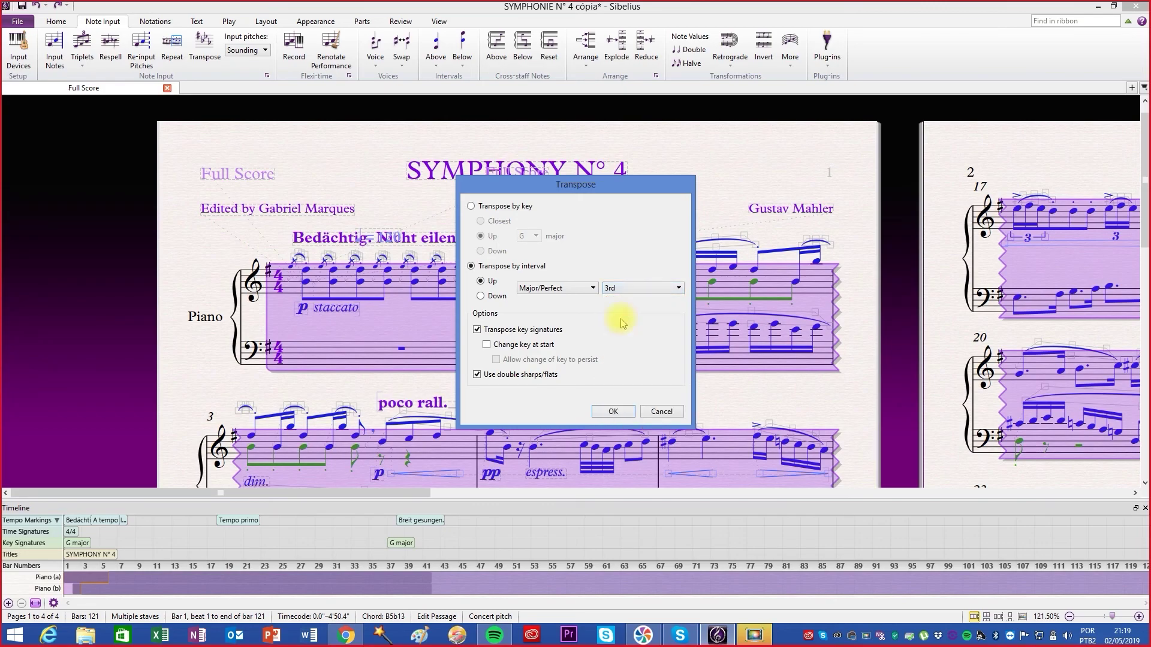
Apply the major-3rd transposition, retrying with key signatures left untransposed
click(609, 414)
click(478, 330)
click(614, 413)
click(580, 393)
With double sharps/flats turned off, transpose the score to B major, then select a note in bar 5
click(614, 411)
click(477, 374)
click(614, 411)
scroll(674, 429, down, 1)
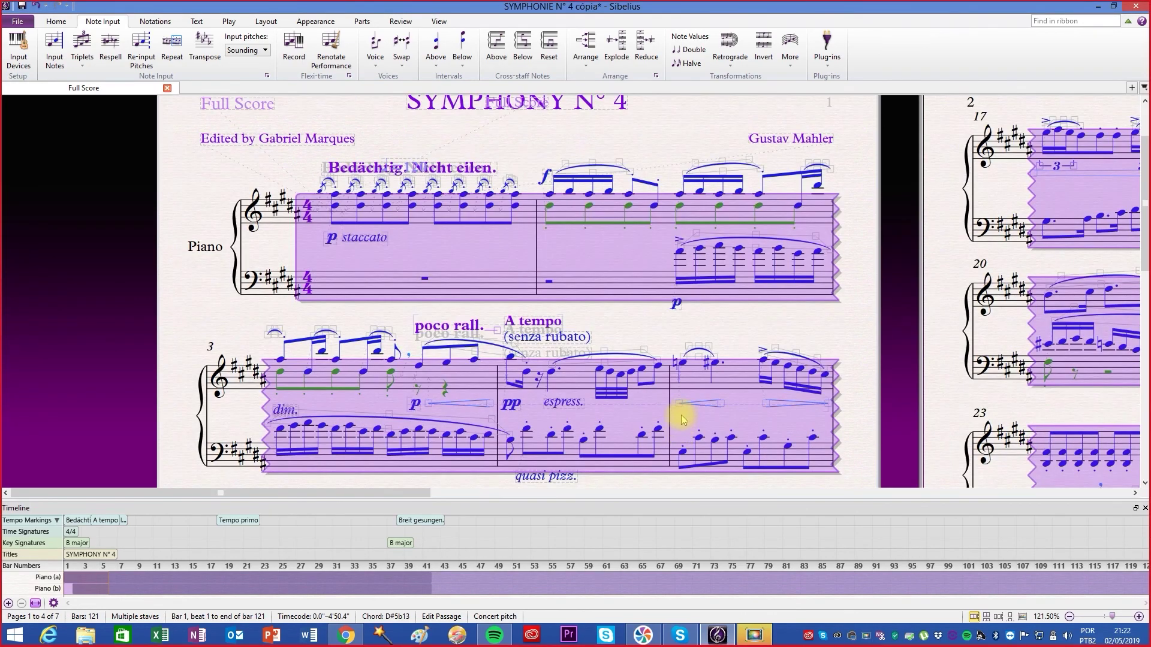
click(684, 364)
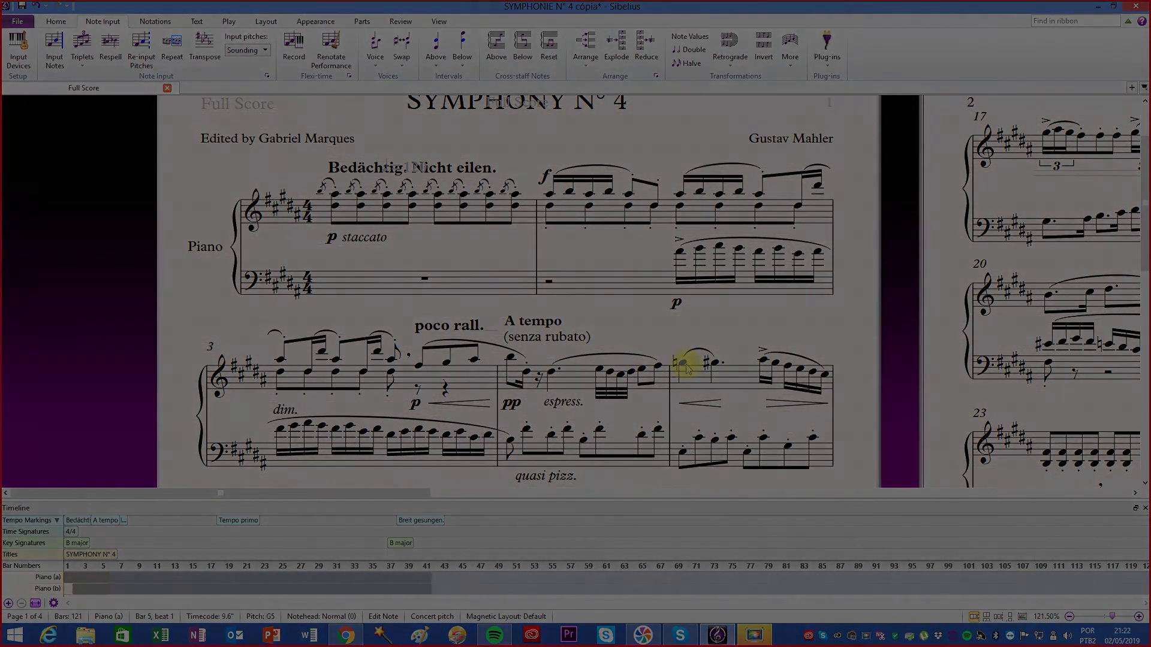